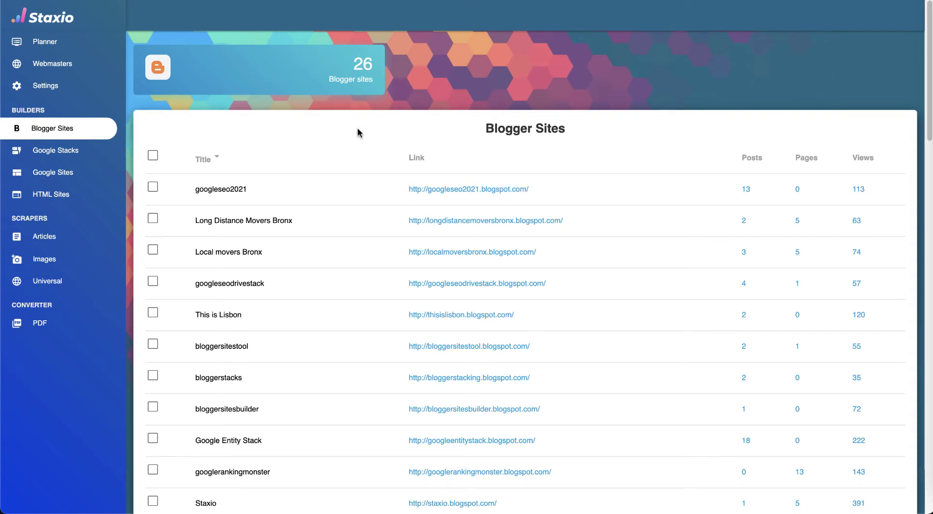
# Select the googleseo2021 and googleseodrivestack Blogger sites for publishing
pyautogui.click(153, 188)
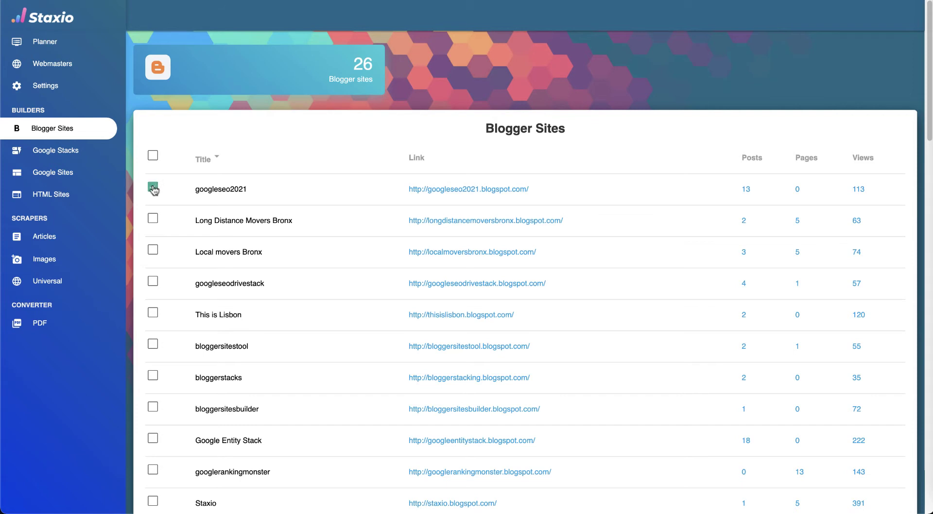
pyautogui.click(153, 283)
pyautogui.scroll(-9, 297, 140)
pyautogui.scroll(-10, 298, 140)
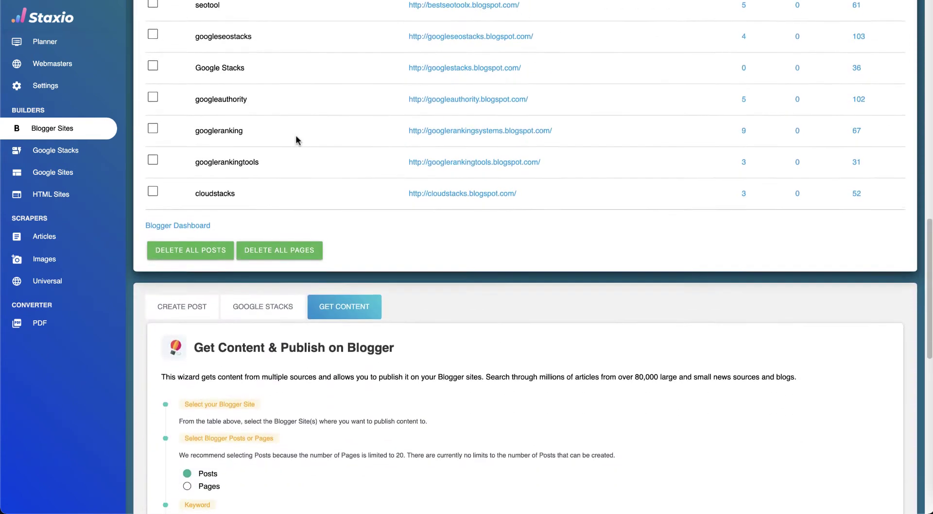
pyautogui.scroll(-2, 296, 137)
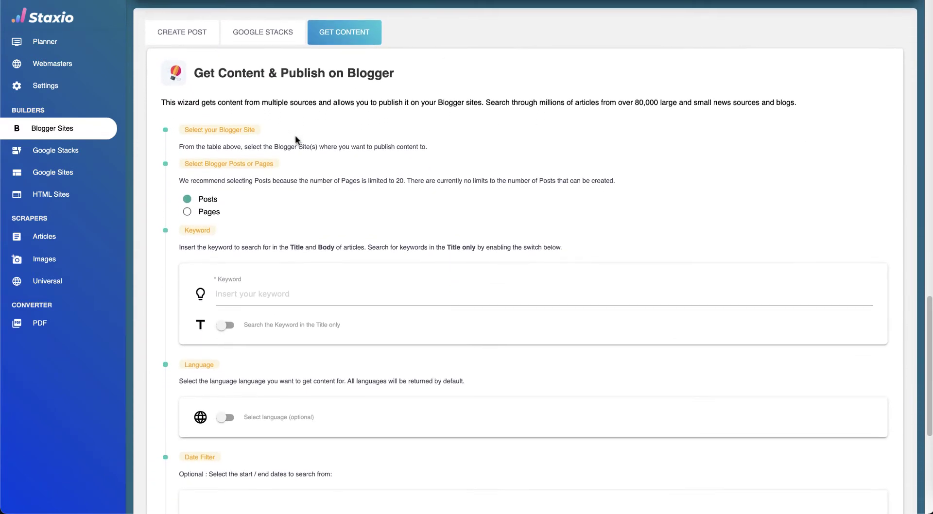
# Look at the Create Post and Google Stacks wizards, then return to the Get Content wizard
pyautogui.click(176, 34)
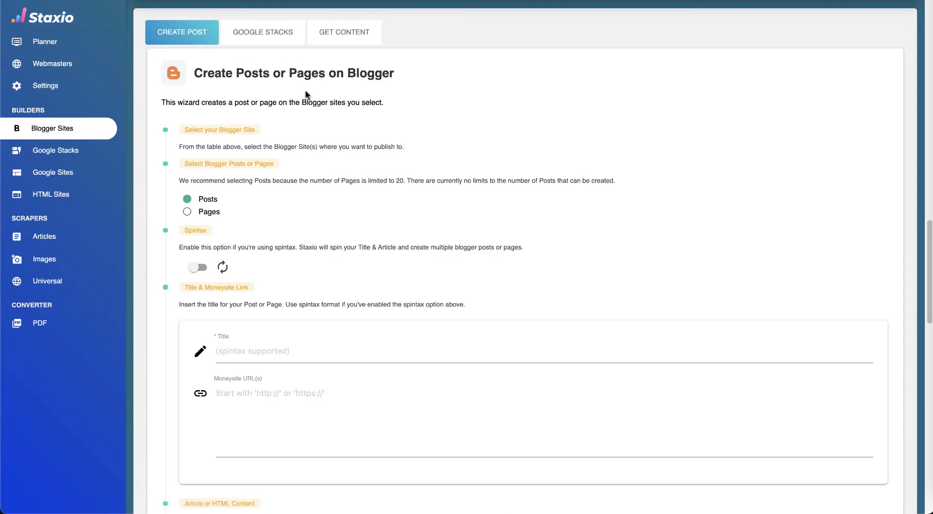
pyautogui.click(260, 43)
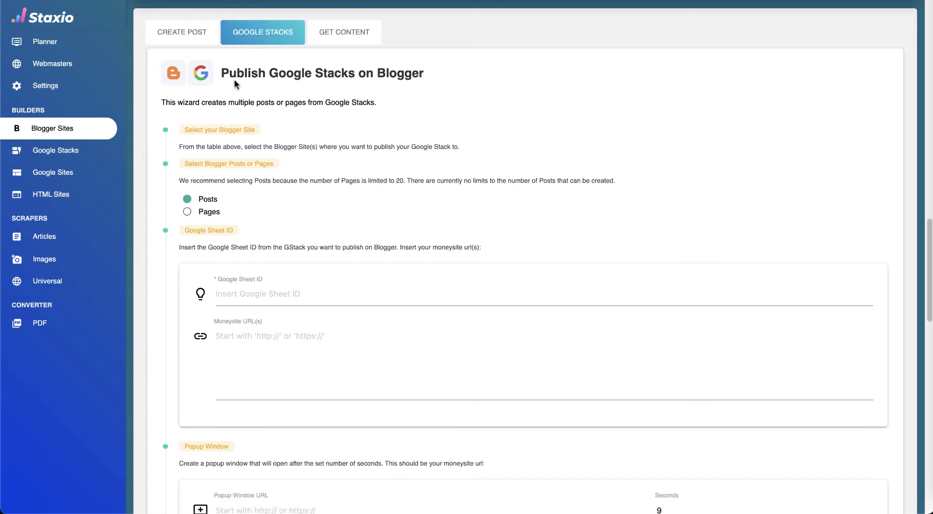
pyautogui.click(322, 41)
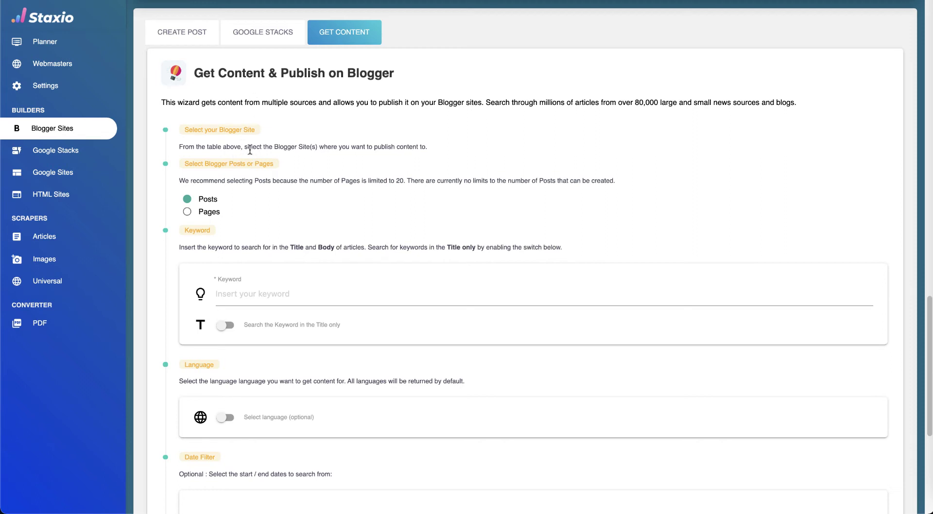
pyautogui.moveTo(244, 146); pyautogui.dragTo(427, 148)
pyautogui.click(428, 149)
# Replace the keyword 'moon' with 'google' and turn on title-only keyword search
pyautogui.click(252, 295)
pyautogui.write('moo')
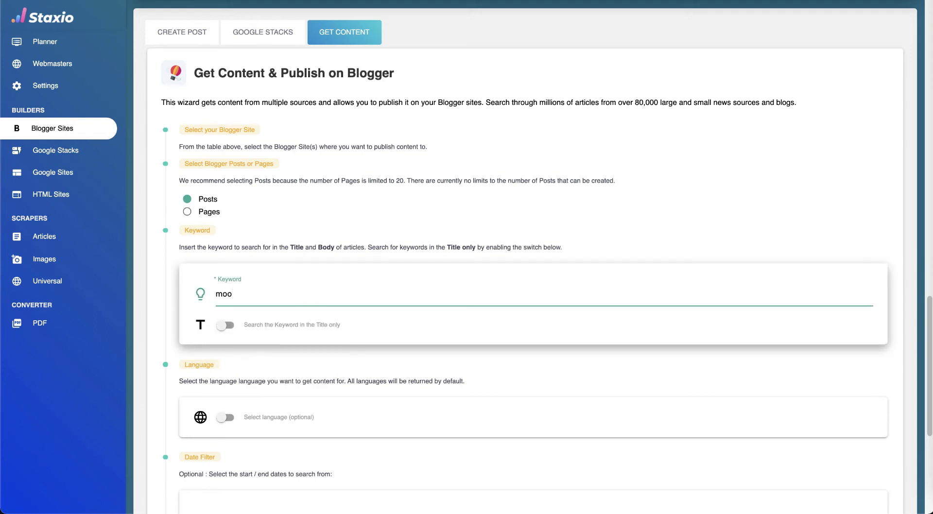
pyautogui.write('n')
pyautogui.press('super+a')
pyautogui.write('google')
pyautogui.moveTo(278, 247); pyautogui.dragTo(367, 247)
pyautogui.click(353, 259)
pyautogui.click(226, 331)
# Turn on the language filter set to English, leaving the start date blank
pyautogui.scroll(-5, 243, 332)
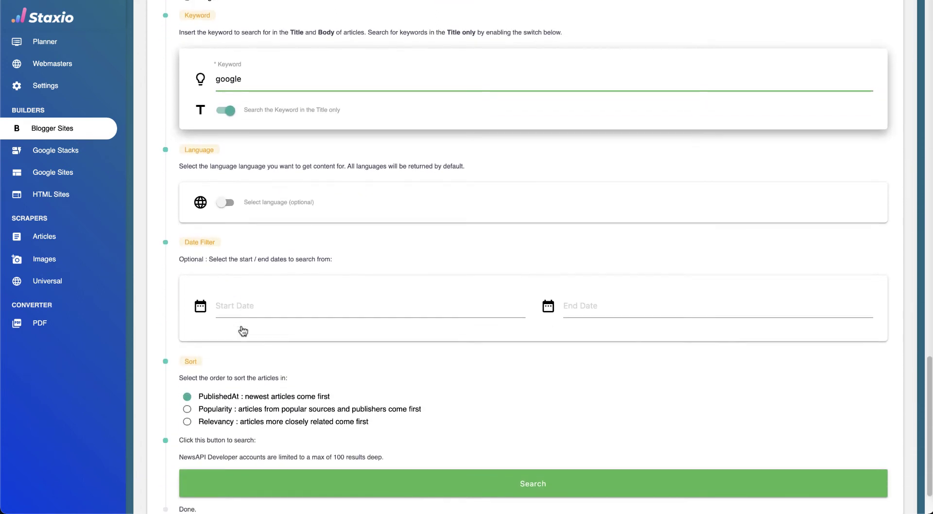
pyautogui.click(228, 206)
pyautogui.click(223, 227)
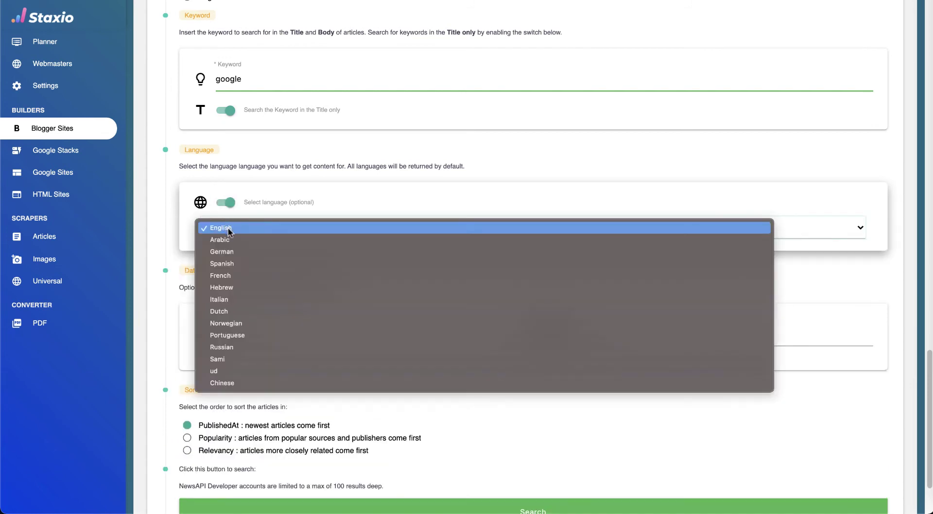
pyautogui.click(228, 232)
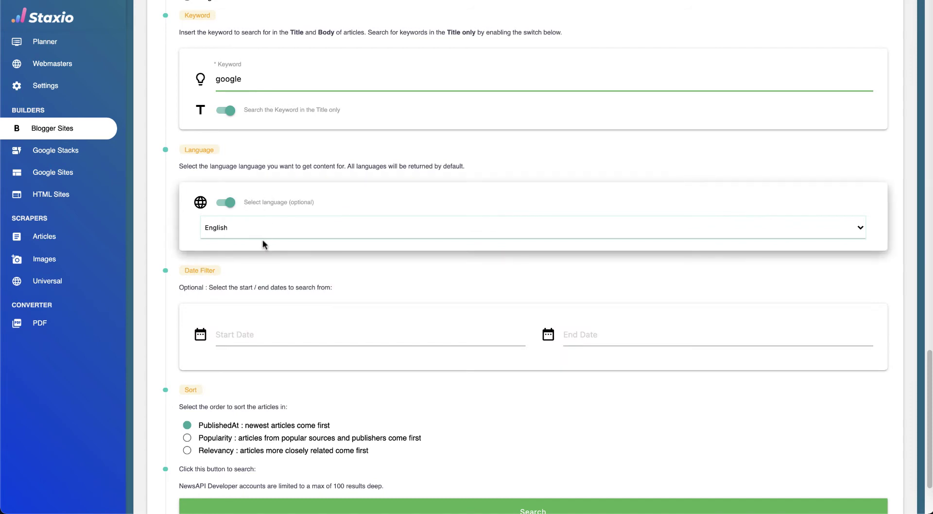
pyautogui.click(247, 337)
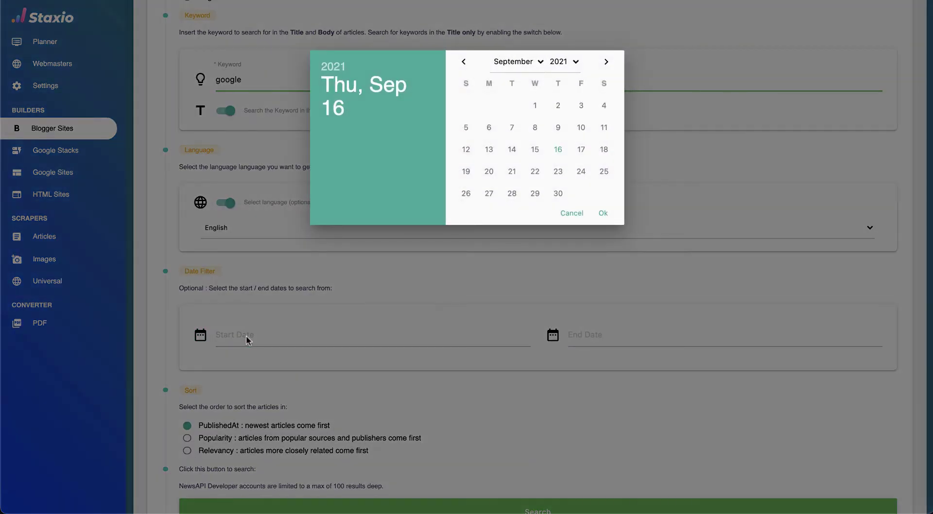
pyautogui.click(269, 292)
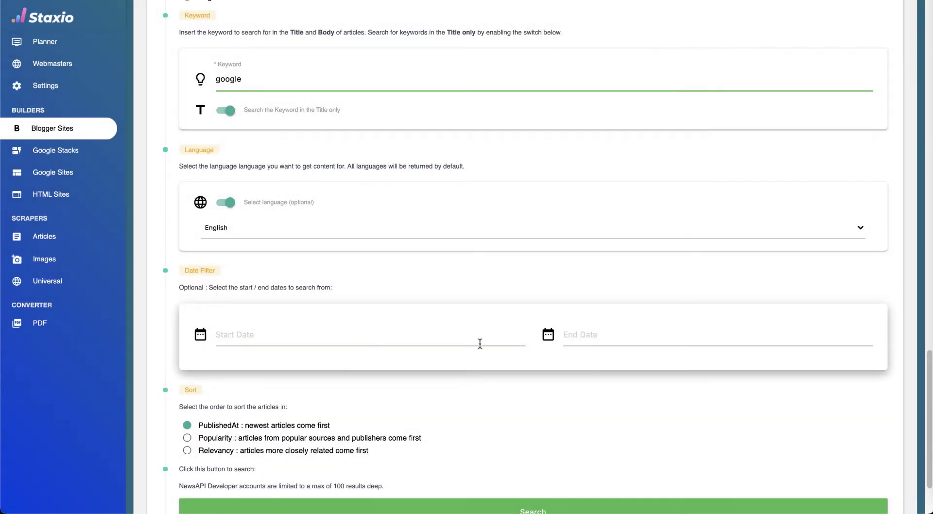
pyautogui.scroll(-3, 400, 372)
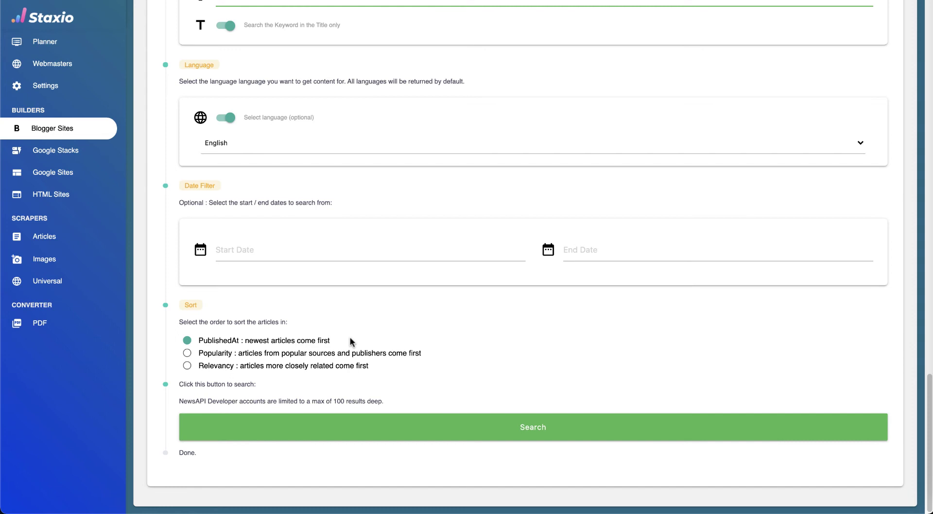
# Sort by PublishedAt, newest first, and run the search, finding 4838 articles
pyautogui.click(187, 352)
pyautogui.click(188, 366)
pyautogui.click(187, 340)
pyautogui.click(440, 429)
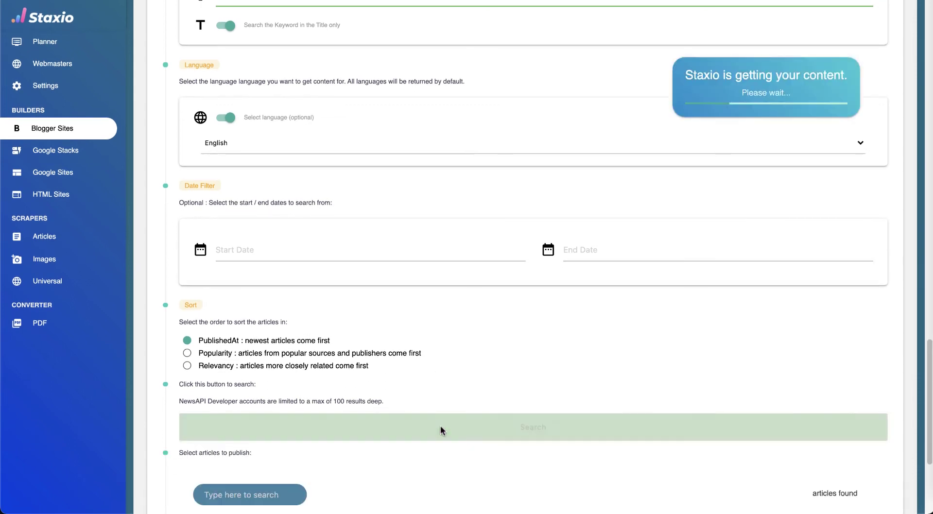
# Scroll through the 4838 results and preview the first article's image enlarged
pyautogui.scroll(-3, 441, 429)
pyautogui.scroll(-3, 441, 427)
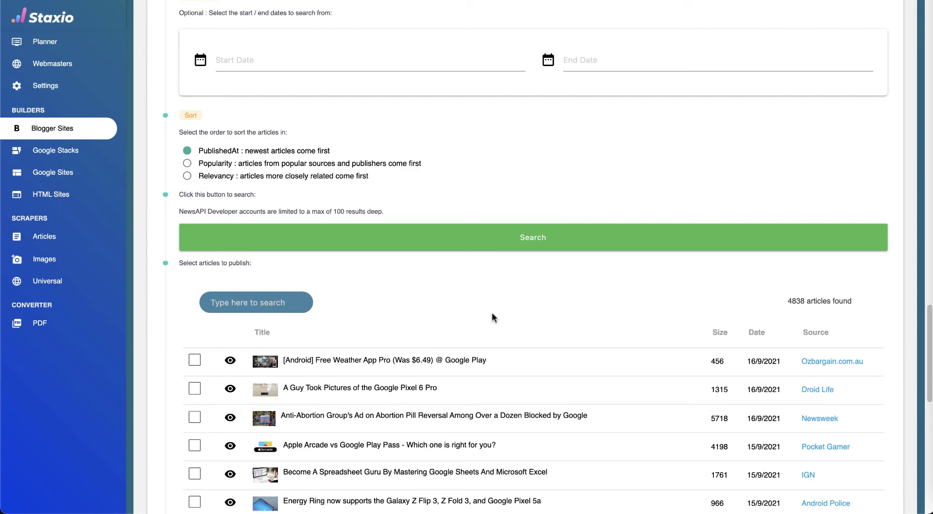
pyautogui.scroll(-3, 541, 317)
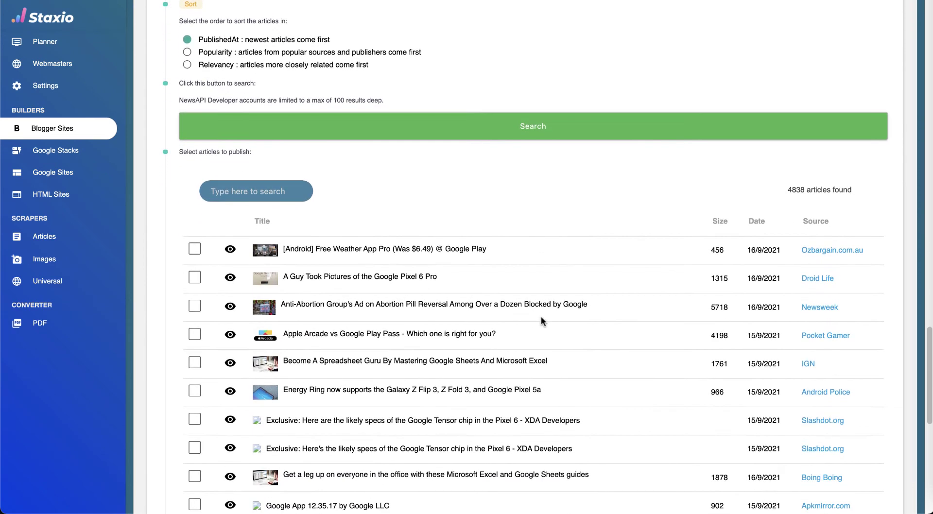
pyautogui.scroll(-2, 540, 317)
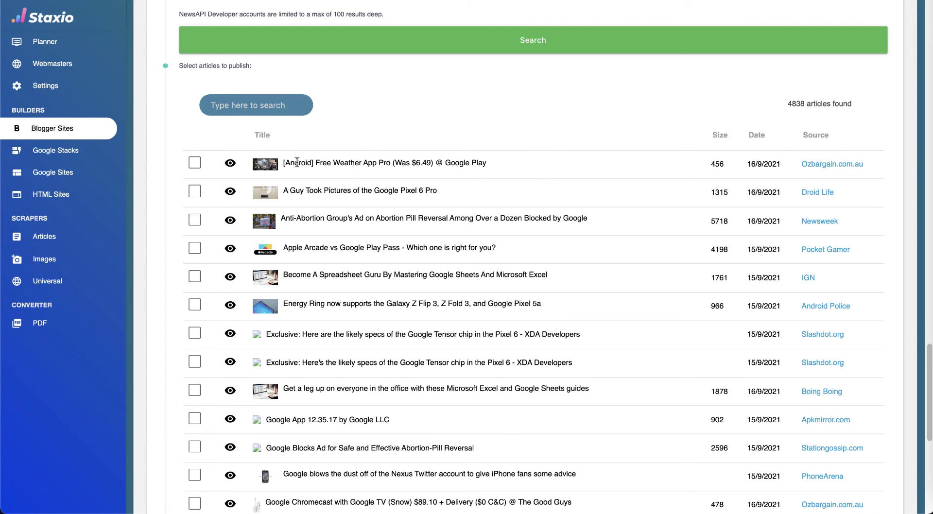
pyautogui.moveTo(297, 163); pyautogui.dragTo(362, 166)
pyautogui.click(363, 164)
pyautogui.click(265, 165)
# Try sorting the found articles by title, then by size with largest first
pyautogui.click(263, 141)
pyautogui.click(259, 141)
pyautogui.click(720, 137)
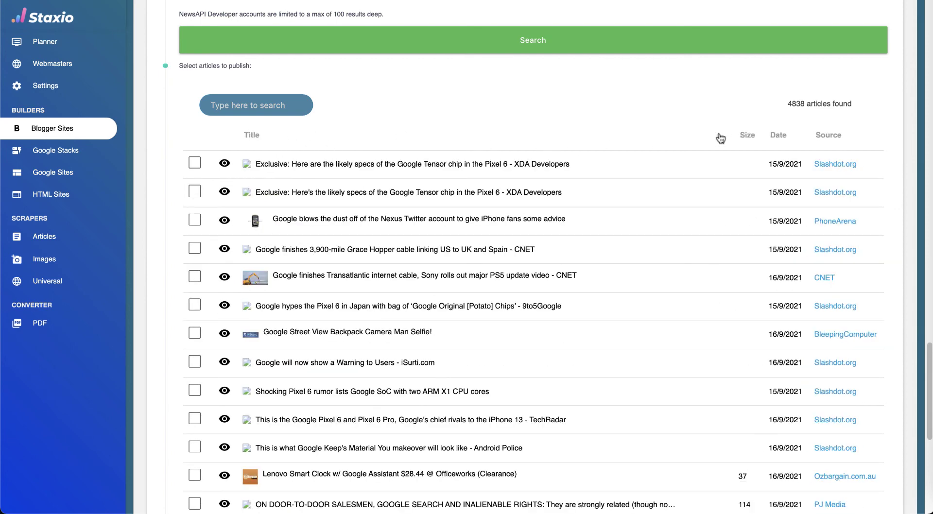
pyautogui.click(744, 139)
pyautogui.click(743, 139)
pyautogui.scroll(-5, 715, 186)
pyautogui.scroll(8, 715, 186)
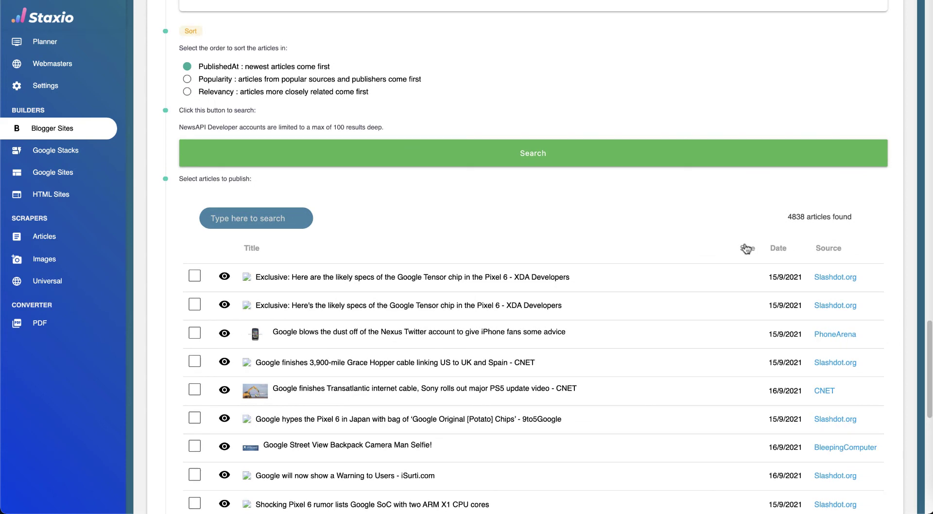
pyautogui.click(746, 247)
pyautogui.scroll(-1, 698, 298)
pyautogui.scroll(-1, 697, 305)
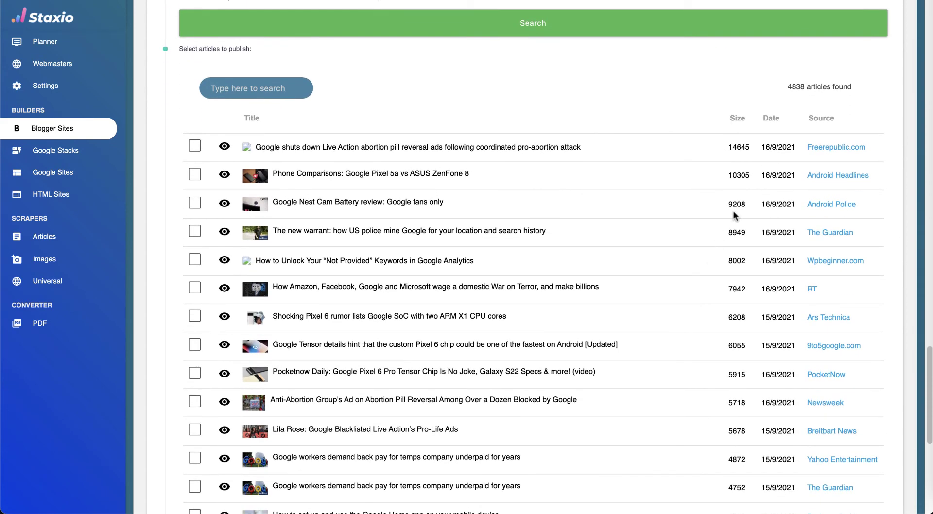
# Sort by date newest first, then by source descending with Yahoo Entertainment on top
pyautogui.click(772, 121)
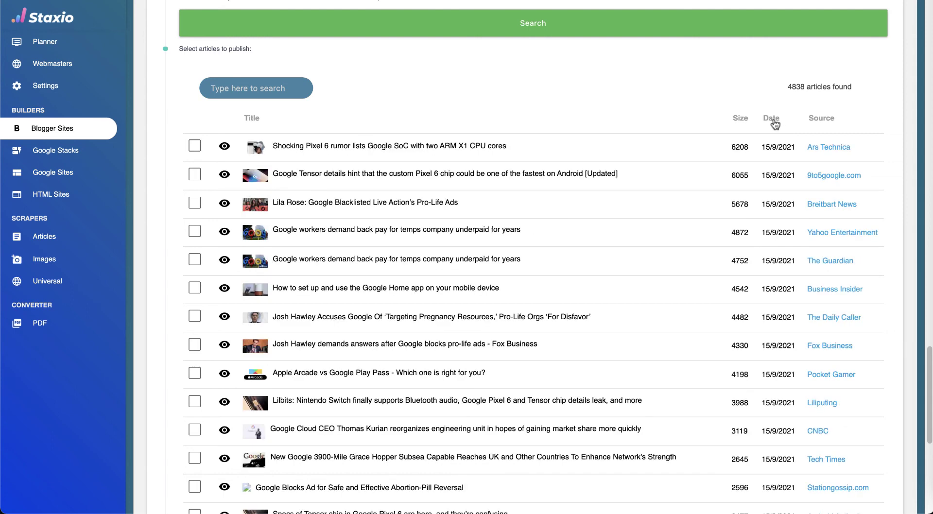
pyautogui.click(772, 121)
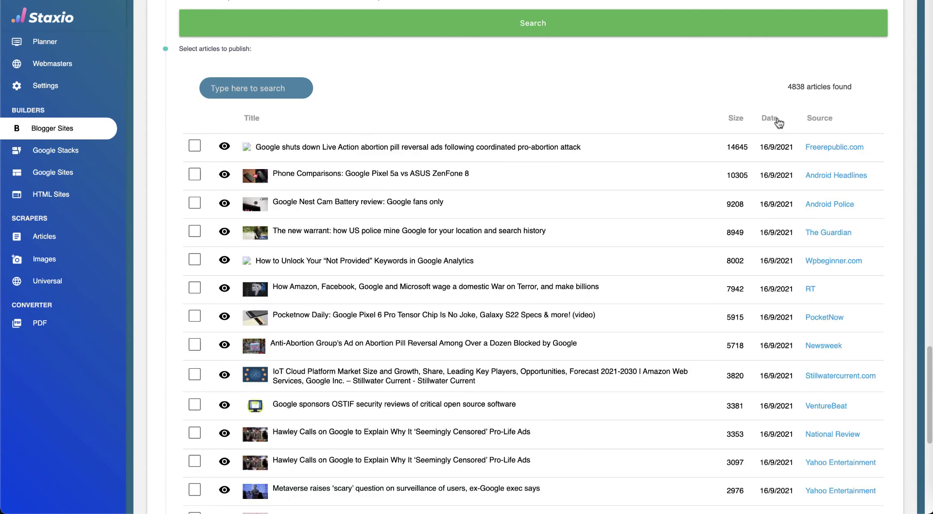
pyautogui.click(819, 120)
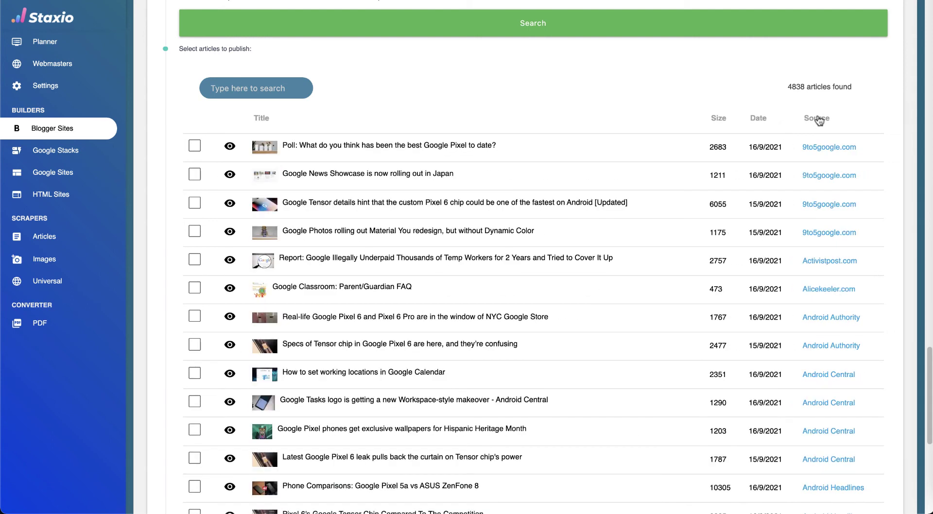
pyautogui.click(819, 121)
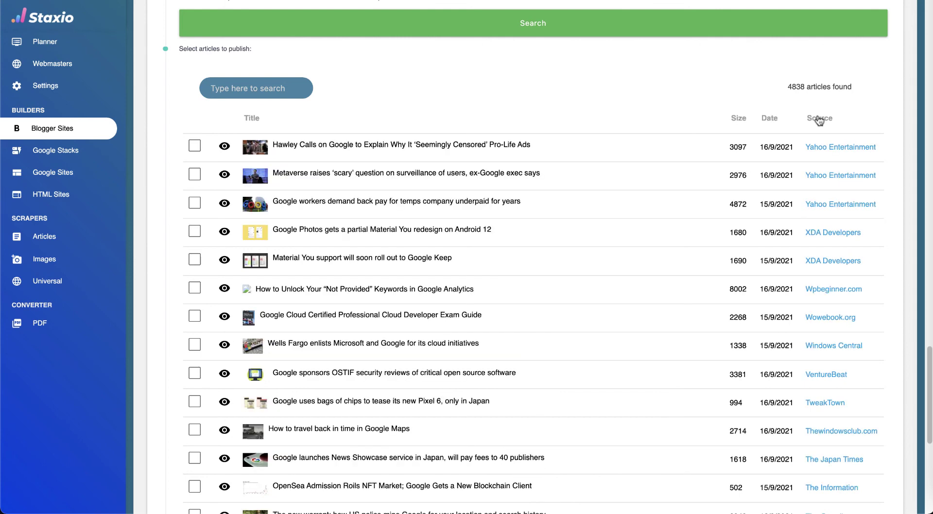
# Expand the pro-life ads, Metaverse and Google workers summaries, then tick the first two articles
pyautogui.click(224, 145)
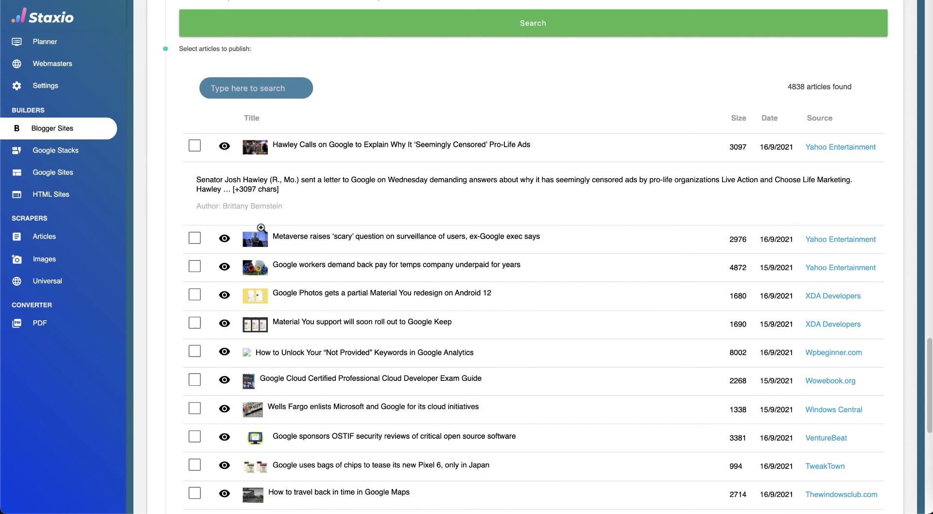
pyautogui.click(224, 238)
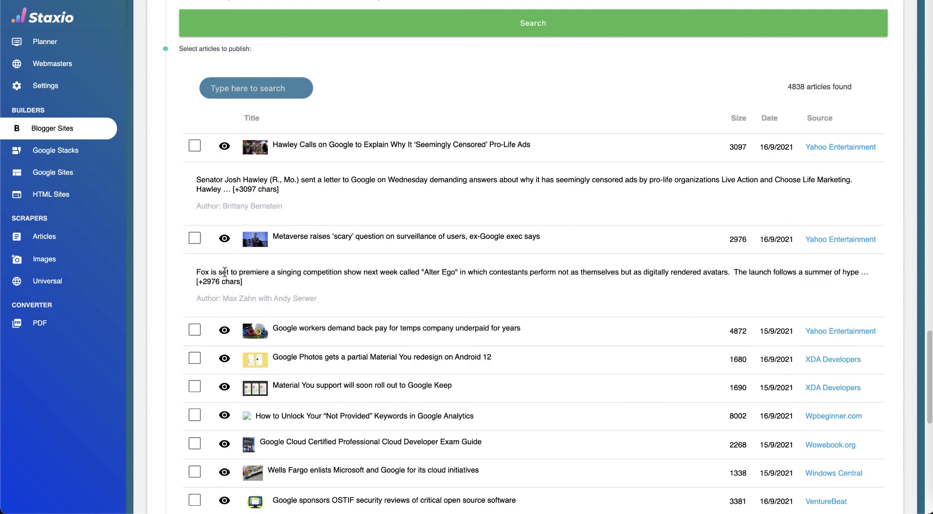
pyautogui.click(225, 329)
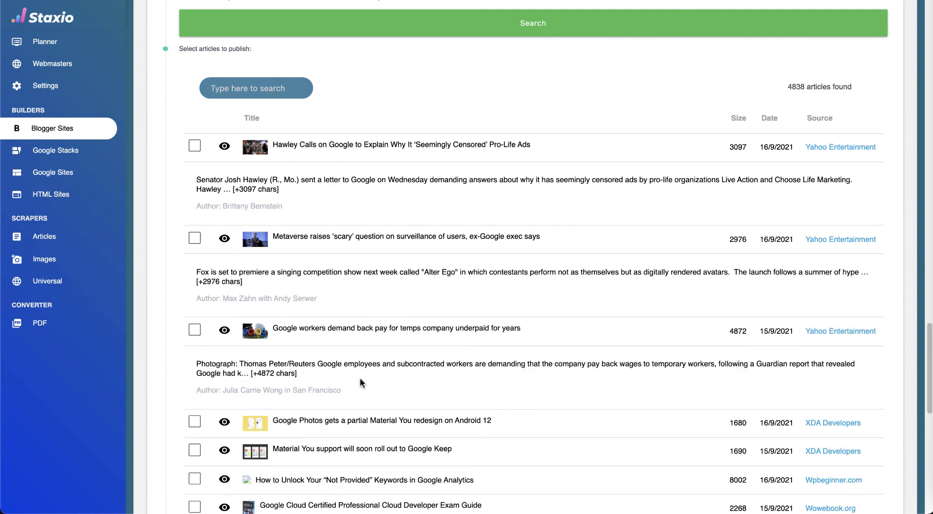
pyautogui.click(196, 148)
pyautogui.click(194, 239)
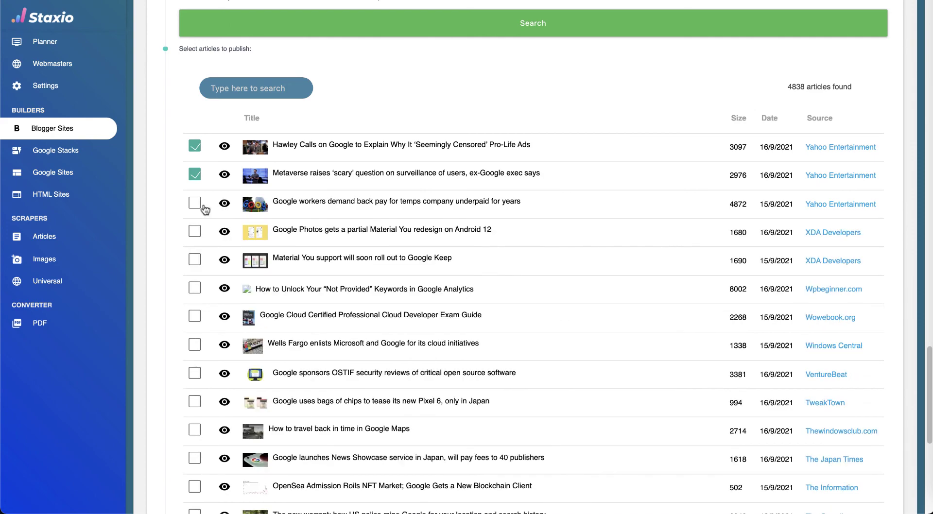
# Tick the Google workers back-pay article and publish all three checked articles to Blogger
pyautogui.click(194, 203)
pyautogui.scroll(-7, 362, 214)
pyautogui.click(387, 425)
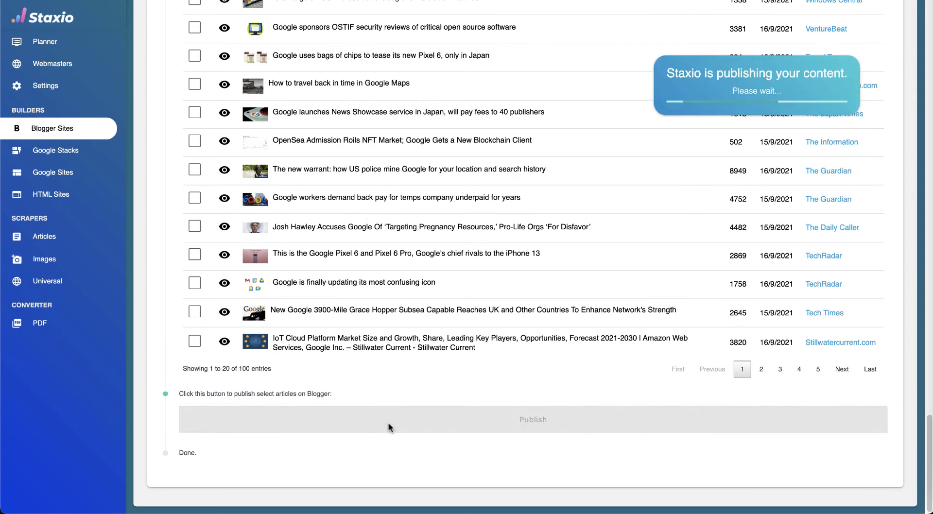